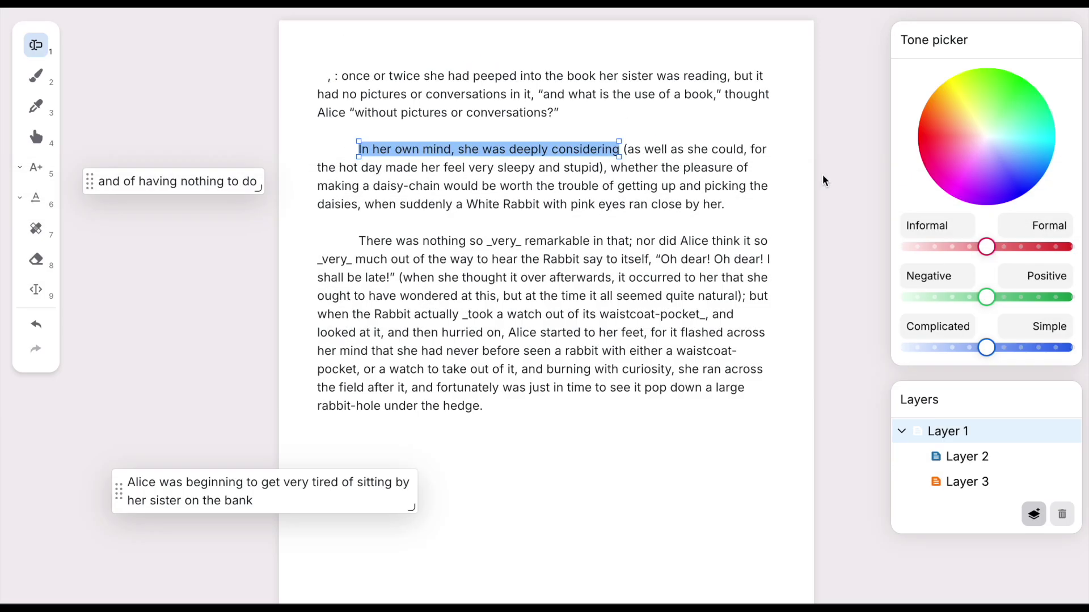
Rephrase the opening sentence with the tone wheel, extend it with detail, and float it lower as a block
drag(922, 142, 1026, 163)
click(36, 142)
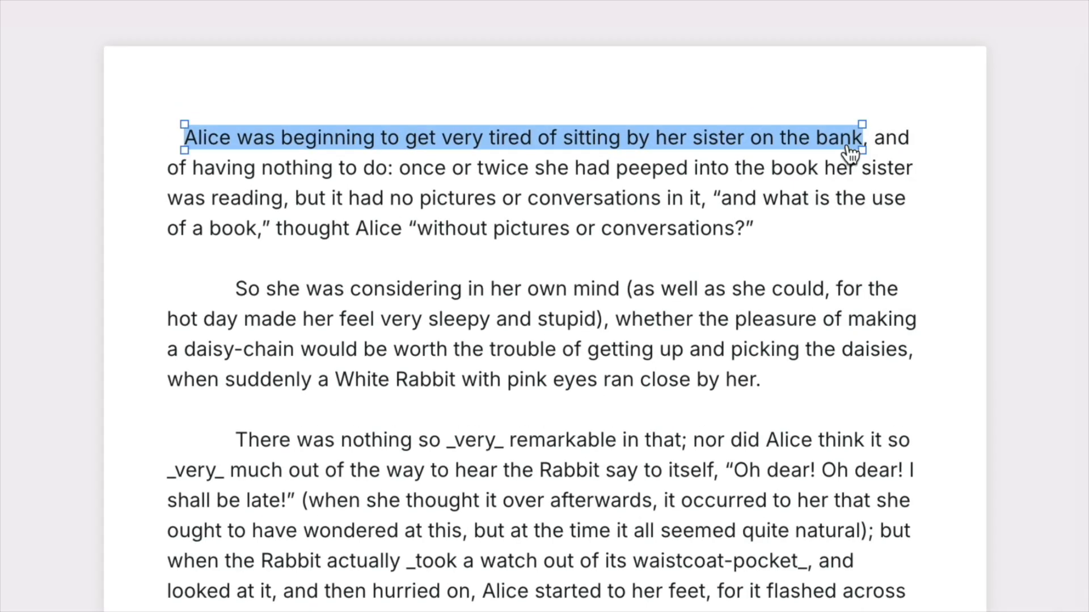
drag(732, 91, 665, 111)
drag(746, 177, 576, 166)
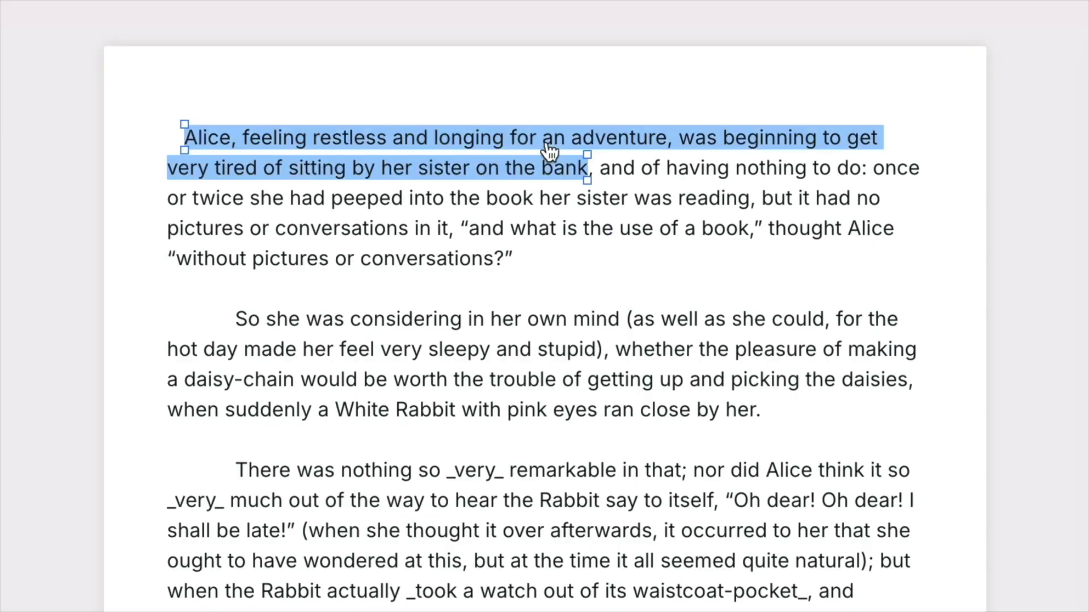
drag(520, 142, 361, 93)
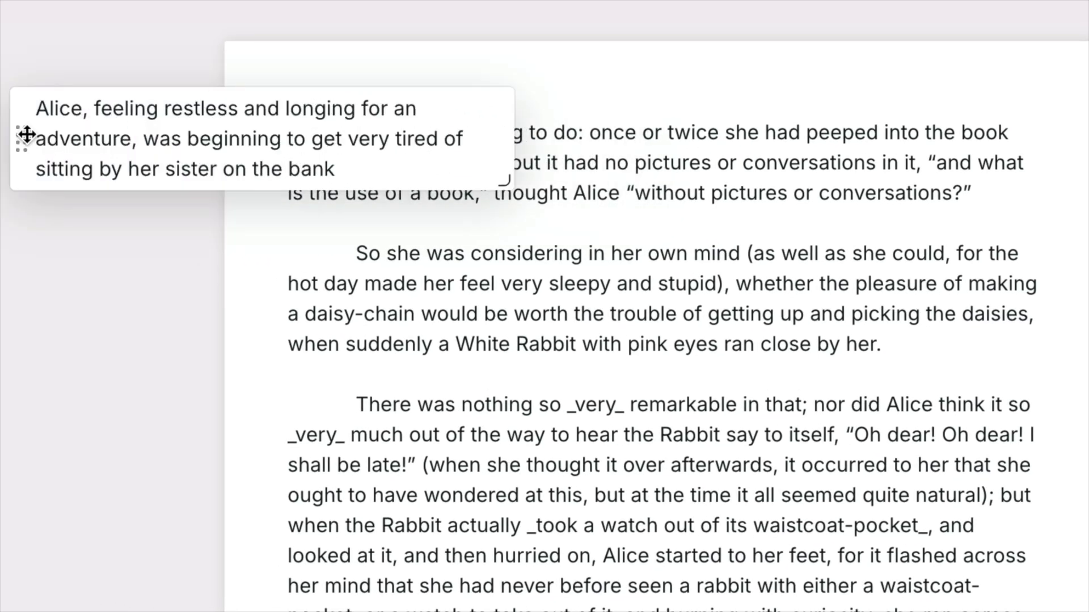
drag(26, 134, 34, 214)
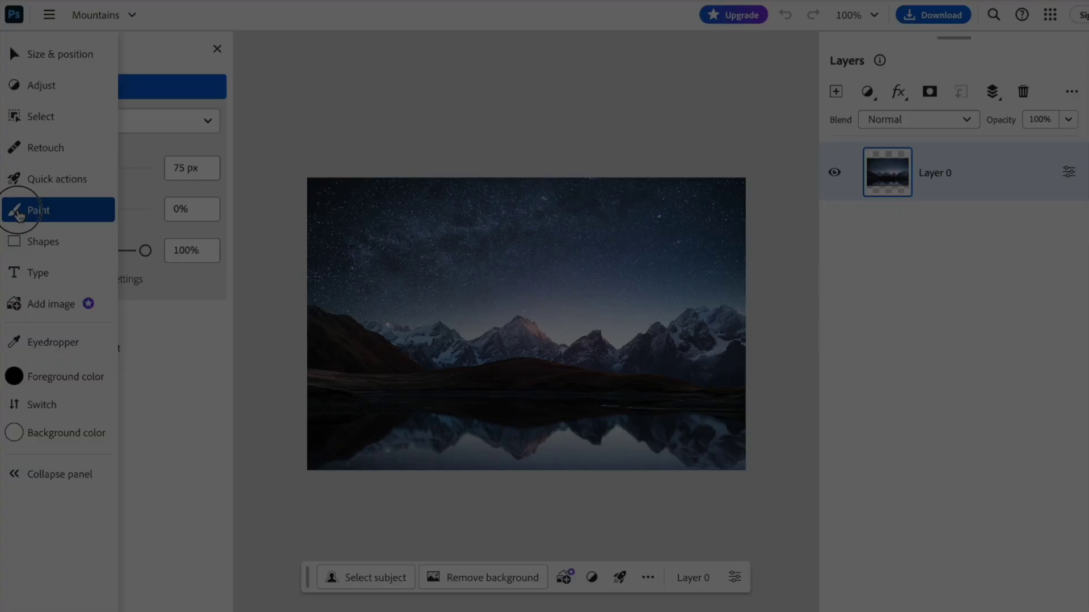
Smudge a patch of the night sky and set a healing-brush source point
click(20, 224)
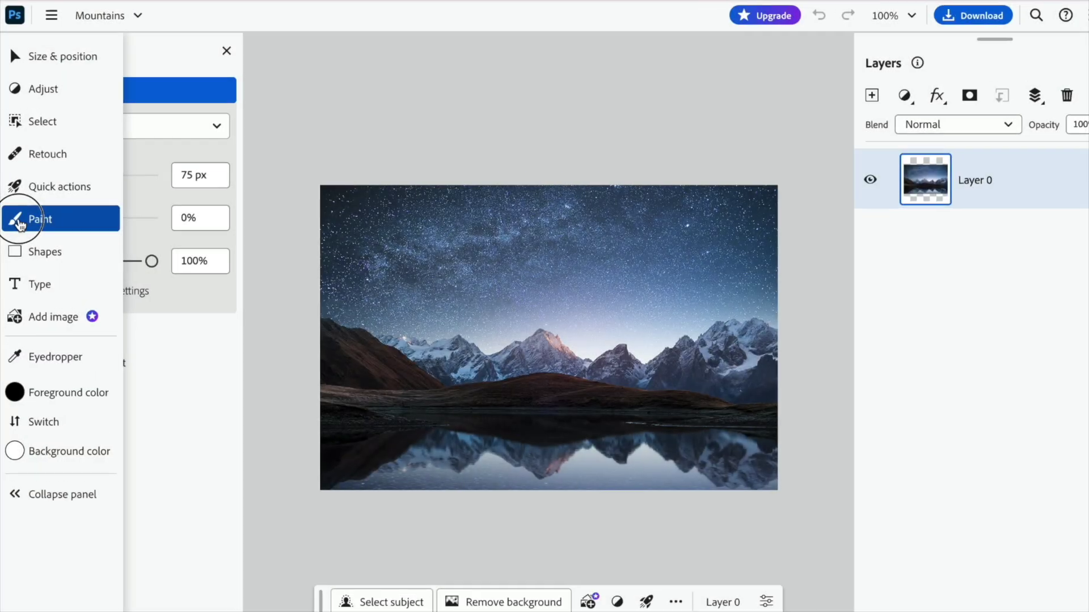
click(88, 430)
mouse_move(397, 257)
mouse_down()
mouse_move(497, 229)
mouse_move(465, 274)
mouse_up()
click(15, 153)
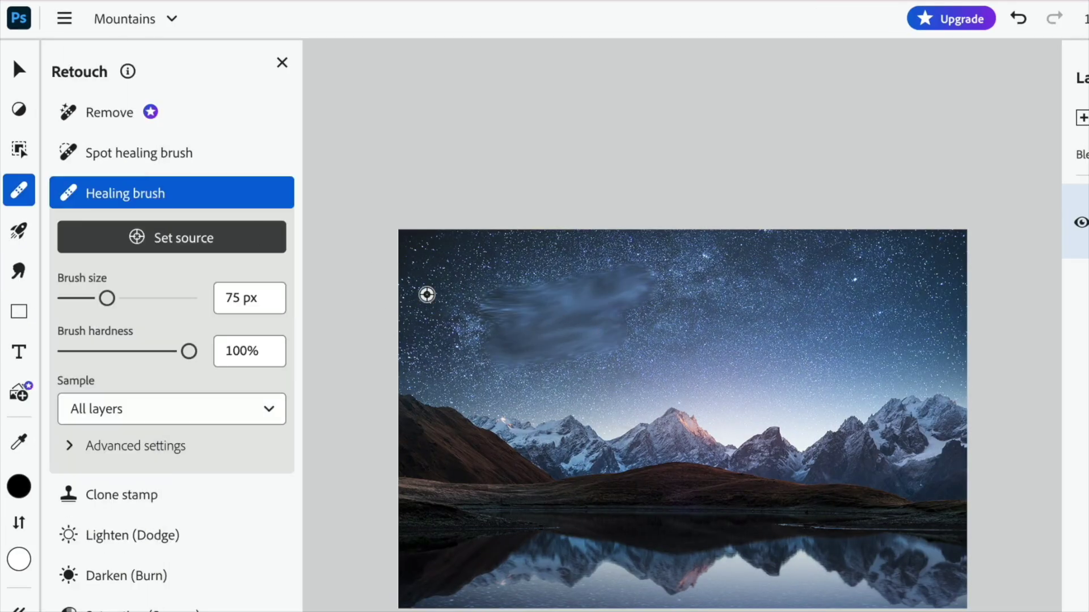
click(426, 294)
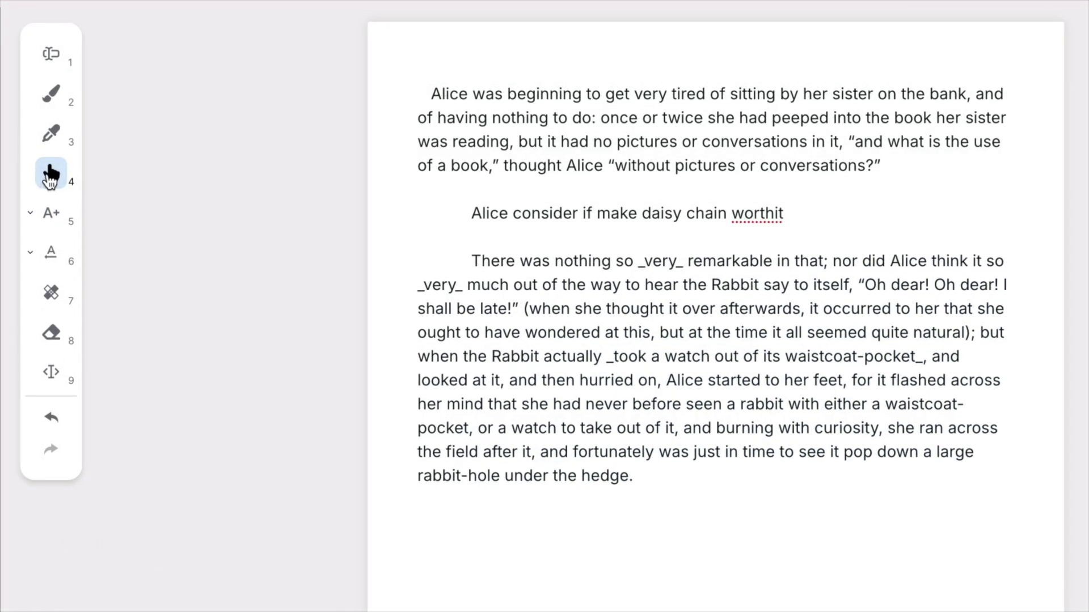
Smudge 'was beginning to get very tired' into 'was starting to feel extremely weary' and repair the daisy-chain note's grammar
drag(452, 97, 691, 102)
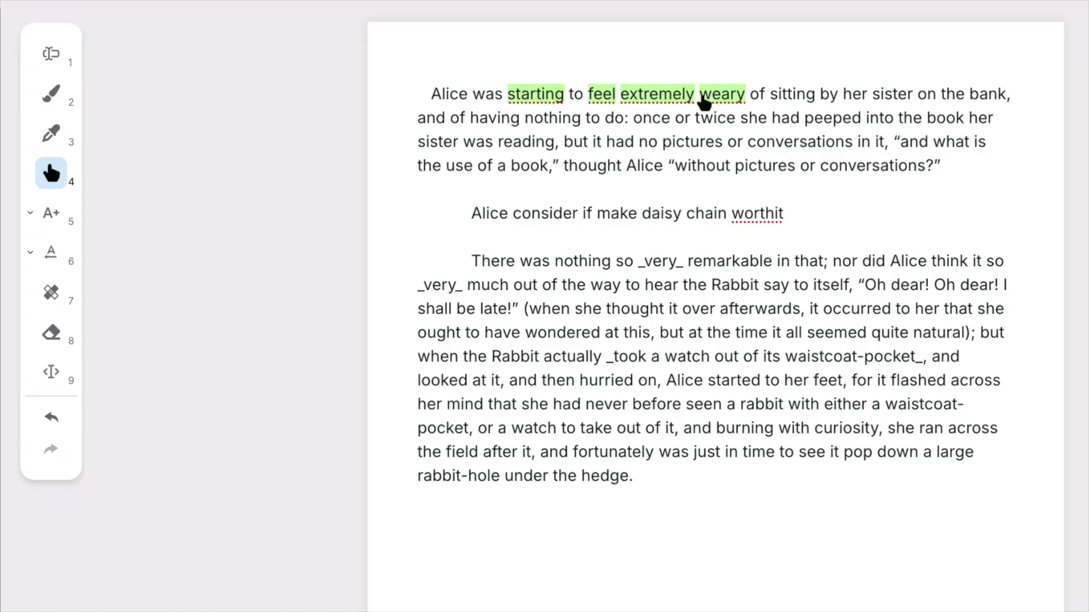
key(7)
drag(472, 214, 771, 222)
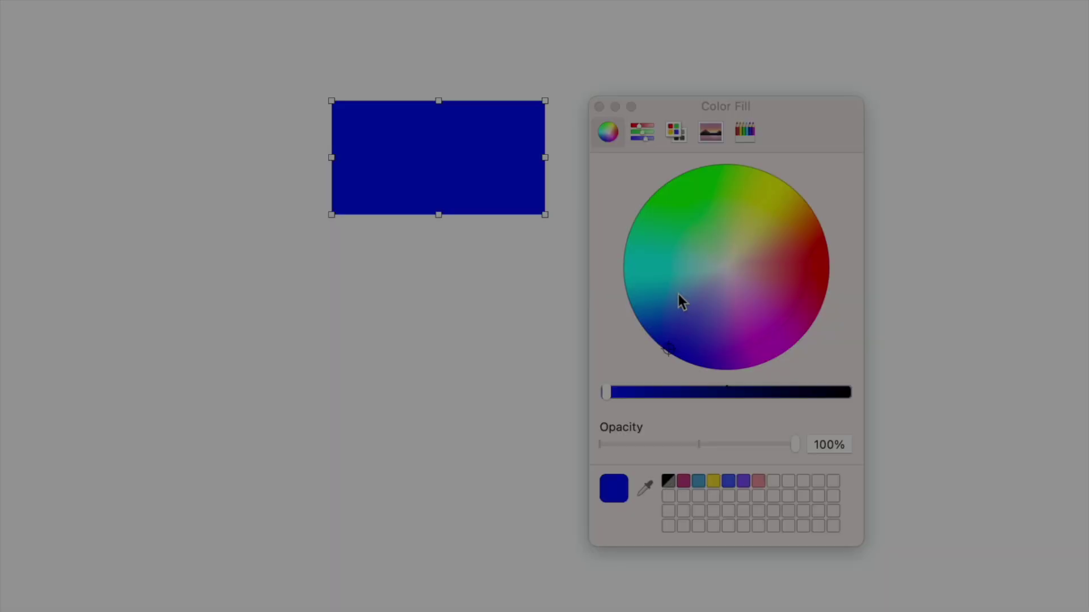
drag(678, 301, 693, 264)
Set green to 100 and blue to 238, then push the highlighted sentence's tone toward Formal
click(642, 132)
drag(789, 274, 678, 274)
mouse_move(794, 323)
mouse_down()
mouse_move(703, 325)
mouse_move(784, 322)
mouse_up()
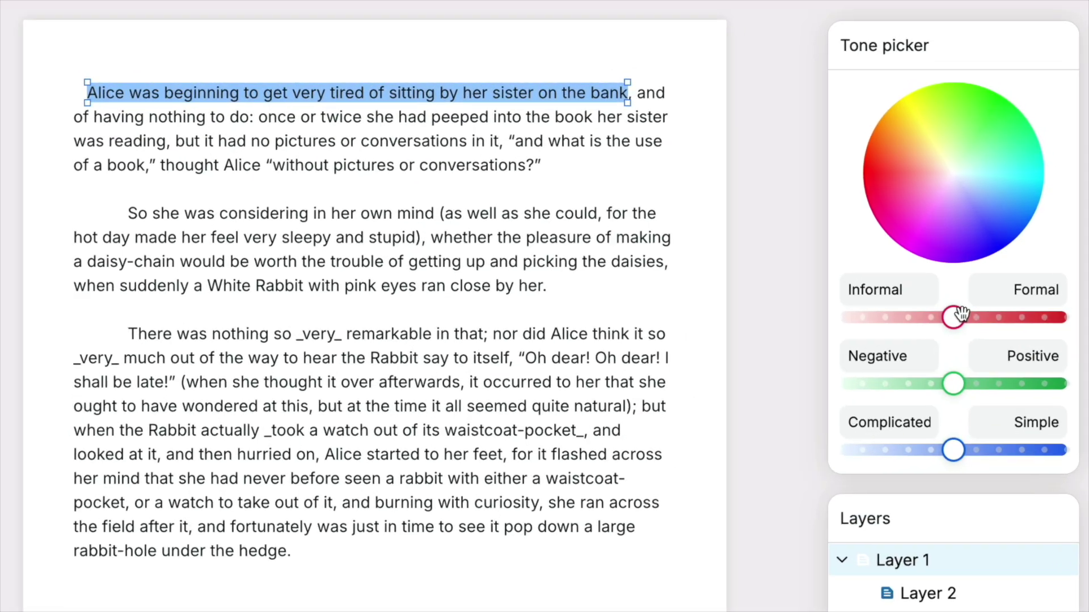
drag(882, 316, 1045, 319)
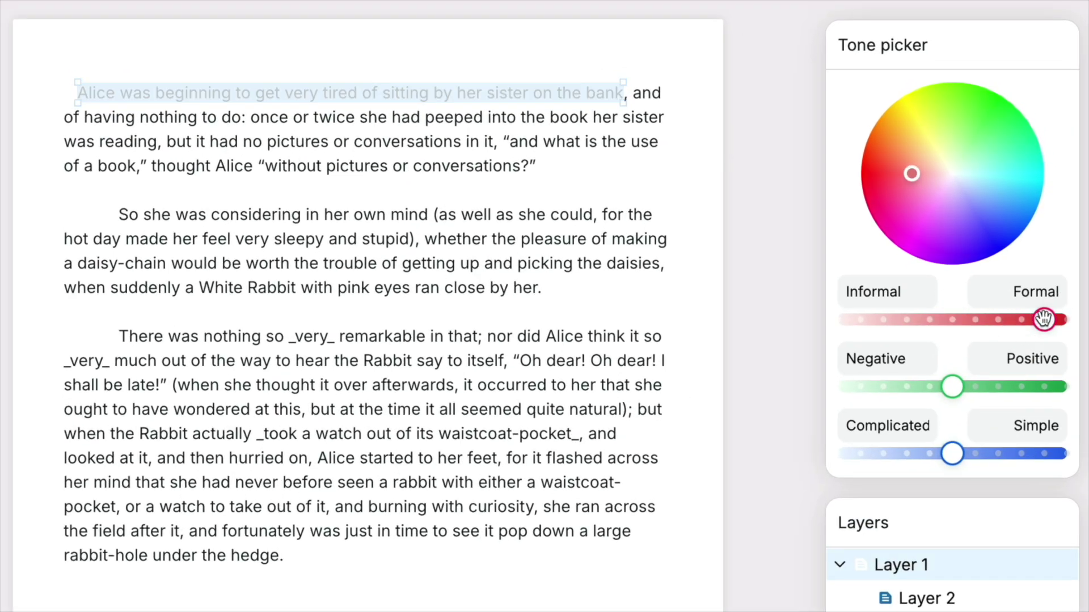
drag(998, 230, 953, 195)
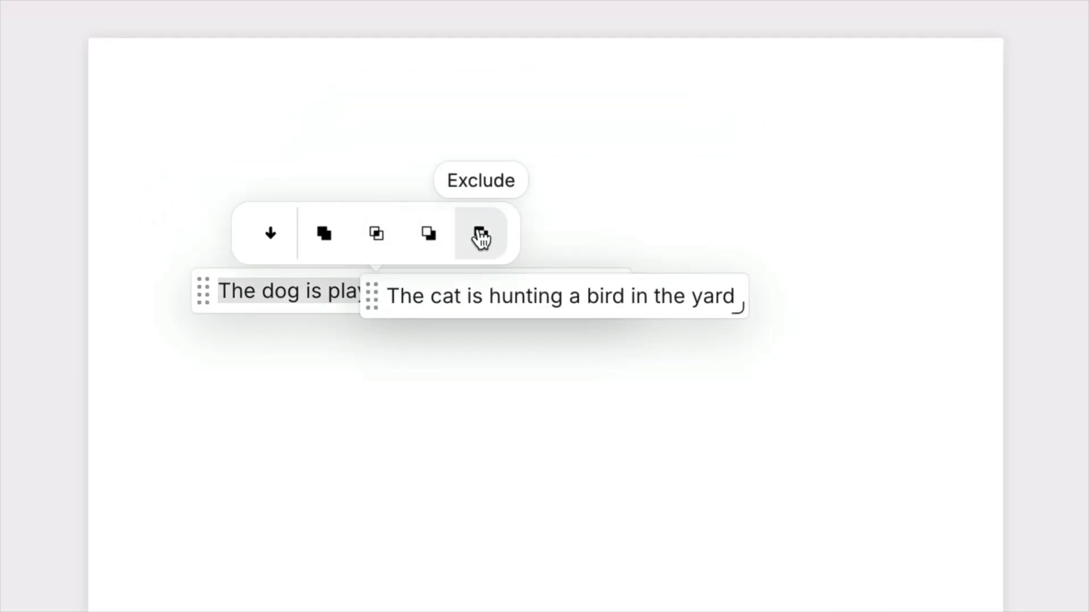
Unite the dog and cat sentences, then intersect them down to 'The bird is in the yard'
click(325, 234)
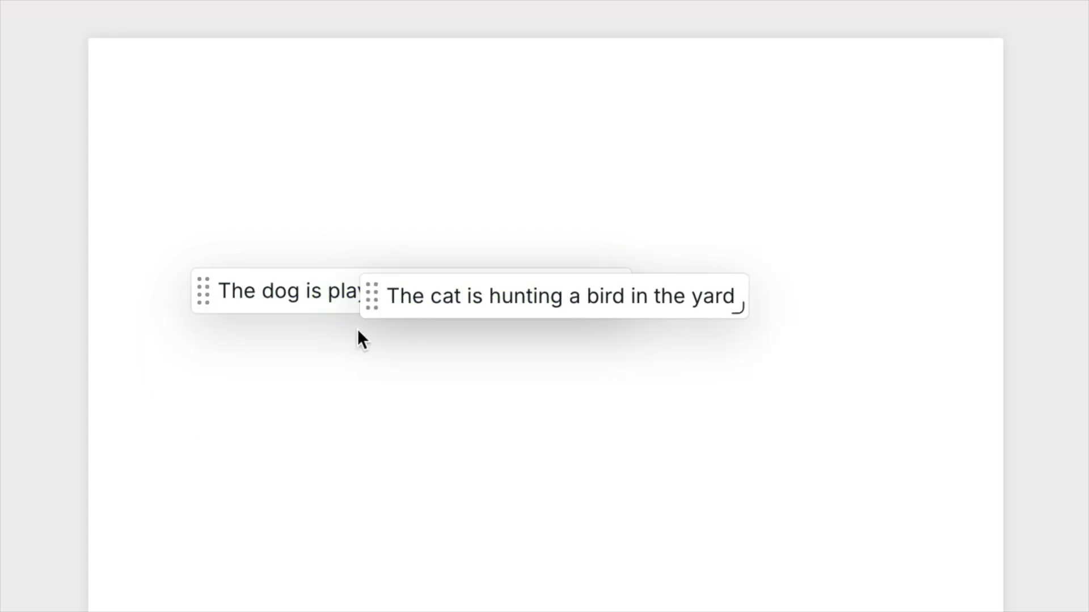
drag(372, 302, 368, 279)
click(366, 229)
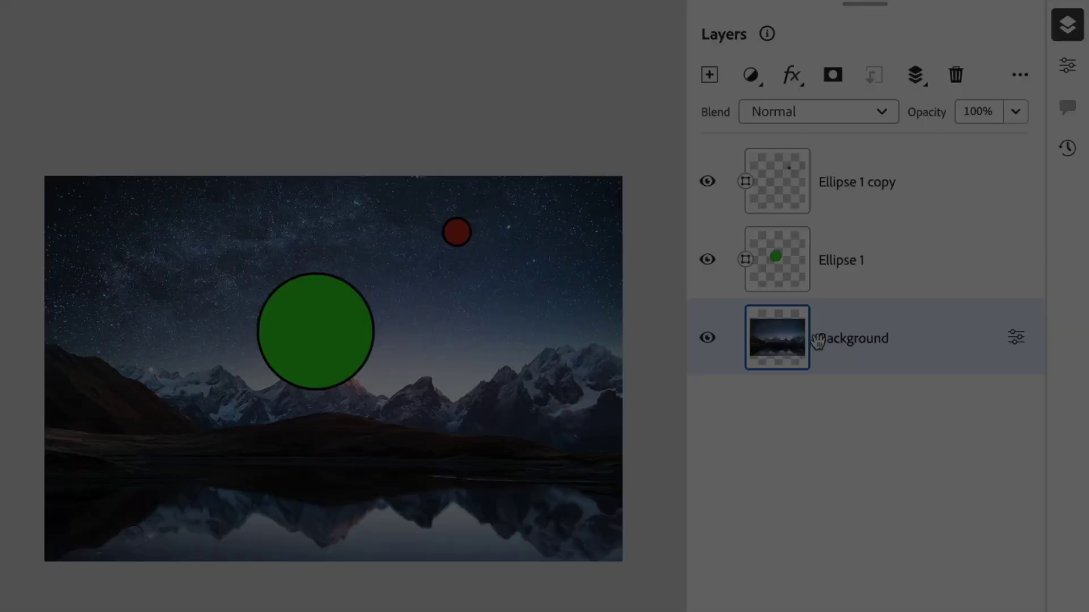
Hide the Ellipse 1, Background and Ellipse 1 copy layers
click(836, 246)
click(841, 190)
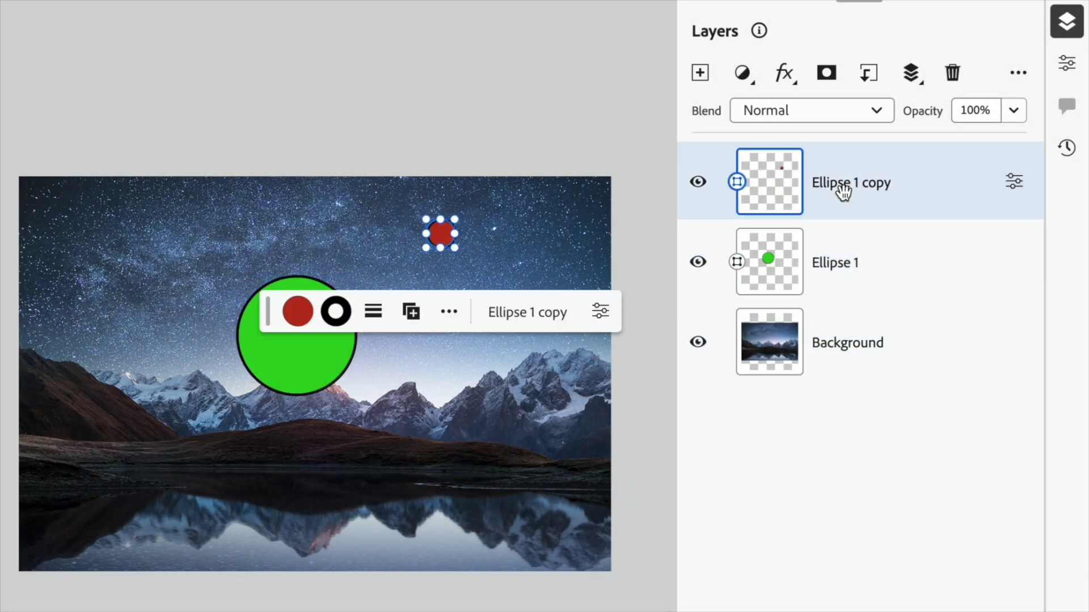
click(698, 261)
click(698, 342)
click(698, 181)
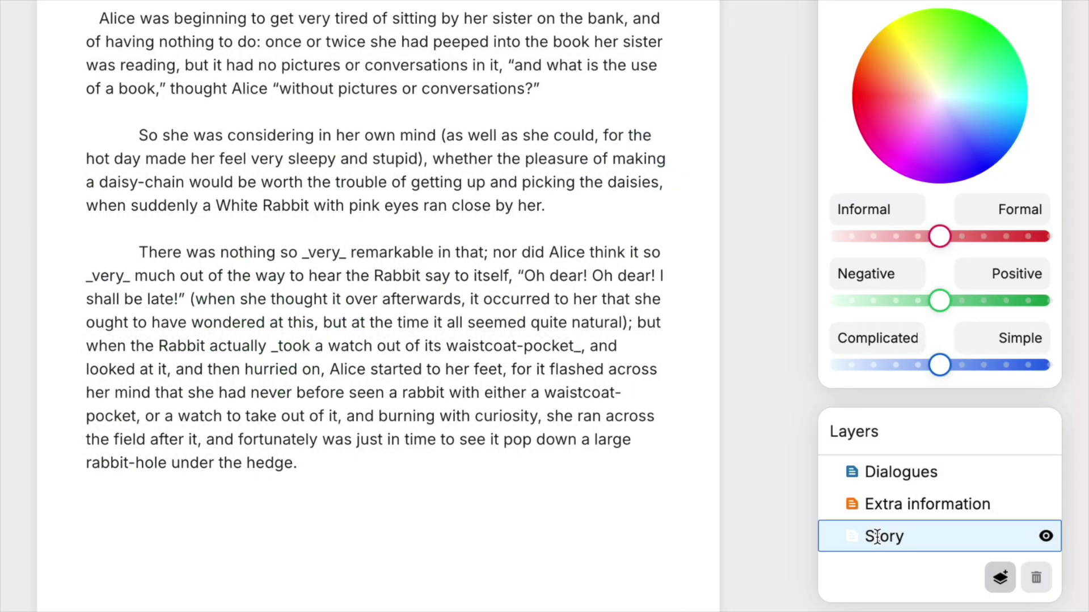
Toggle the Dialogues and Extra information layers, ending with Dialogues and Story hidden and only the parenthetical asides showing
click(898, 496)
click(902, 464)
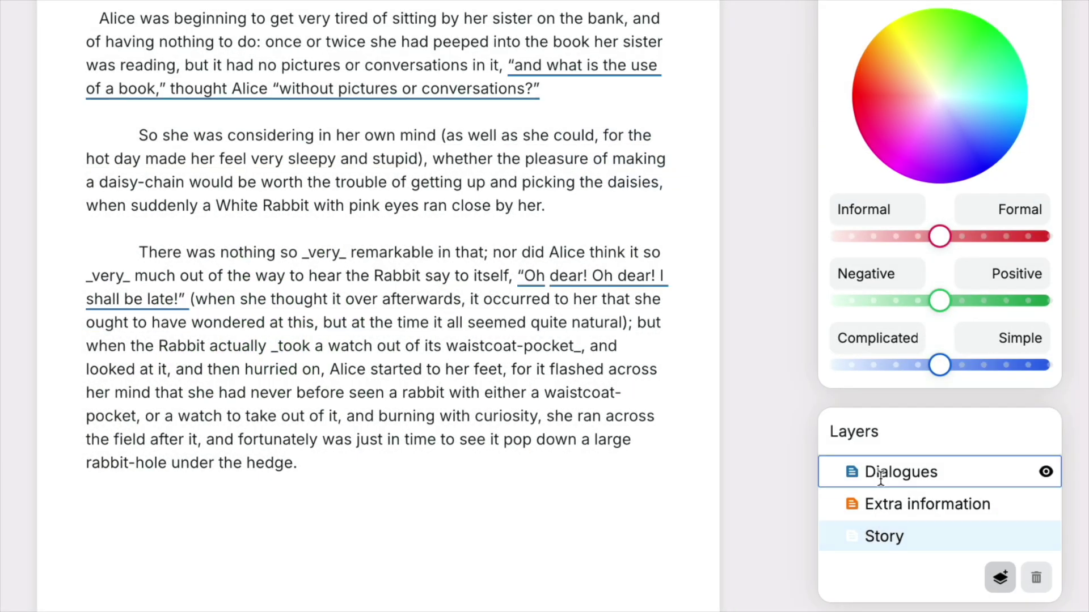
click(1046, 474)
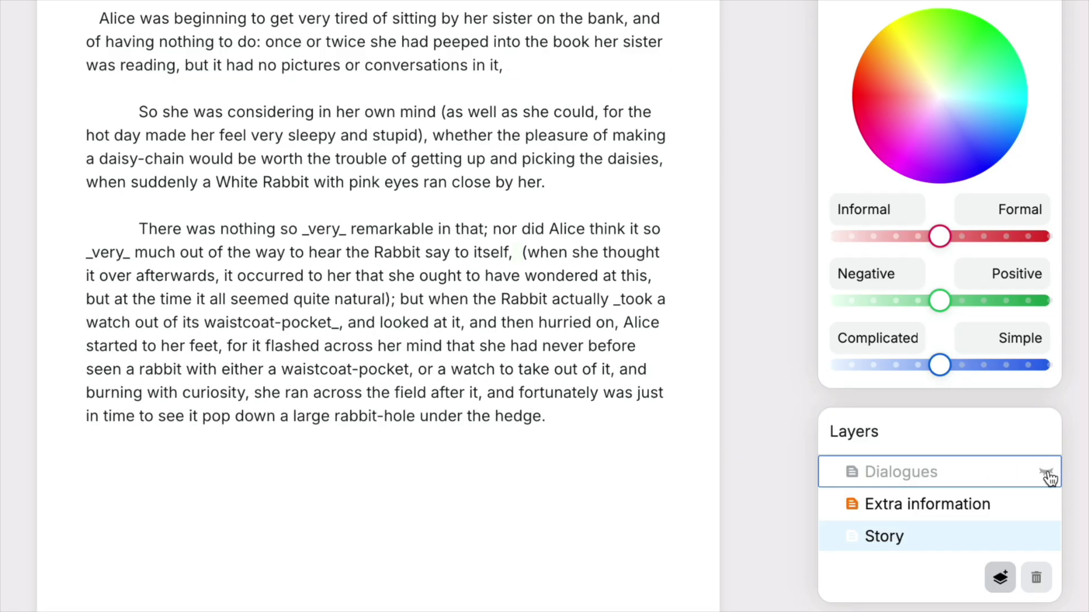
click(1046, 474)
click(1044, 509)
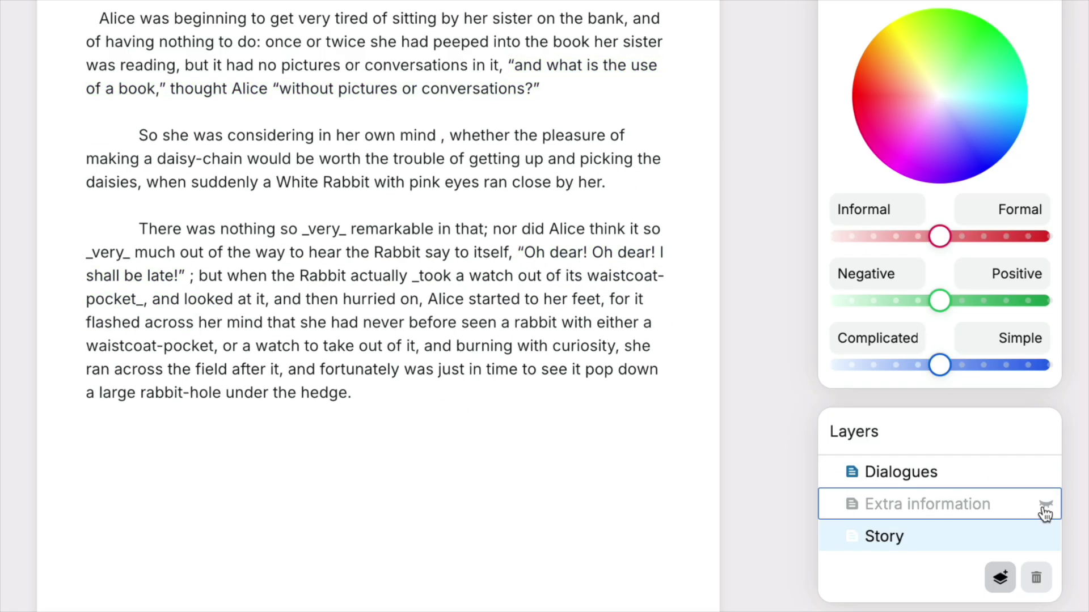
click(1045, 507)
click(1046, 474)
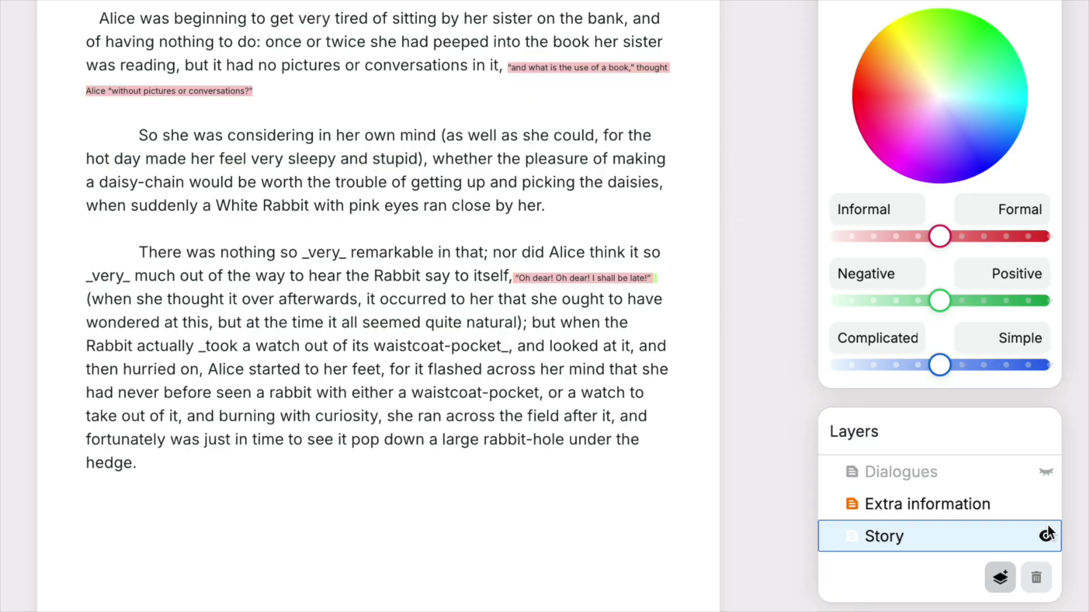
click(1046, 537)
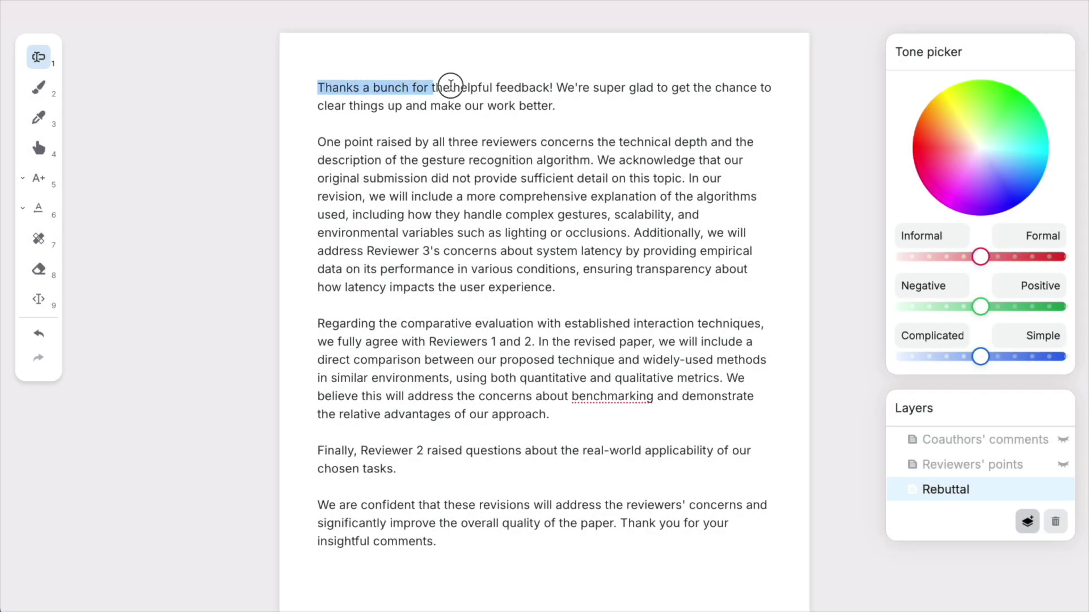
Shift the opening thank-you paragraph toward less formal, giving 'Thank you very much for the valuable feedback!'
drag(450, 85, 556, 103)
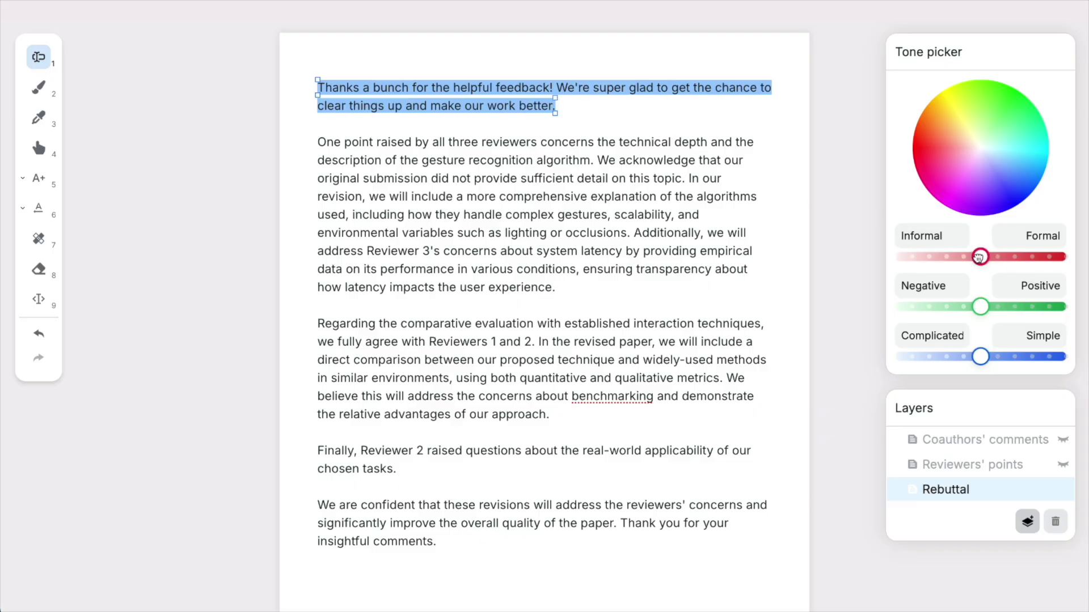
drag(1040, 256, 1033, 256)
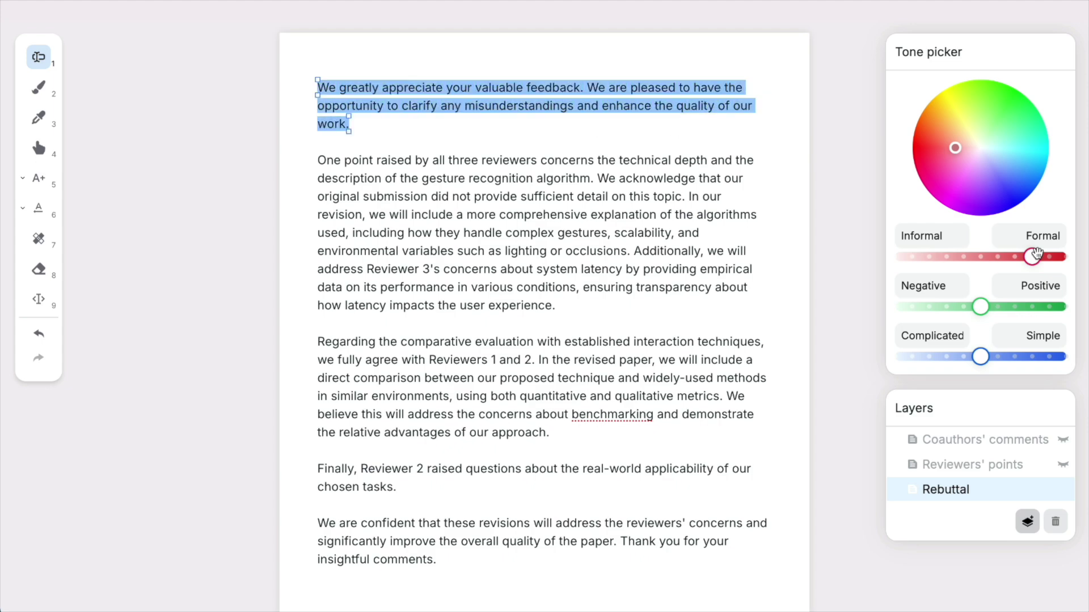
click(957, 150)
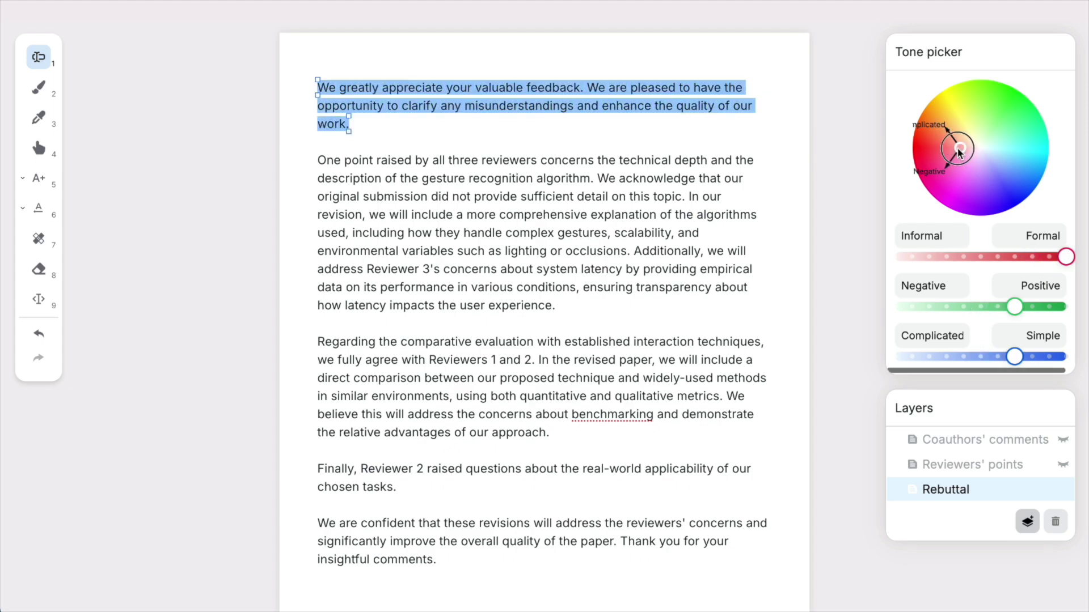
drag(968, 163, 992, 181)
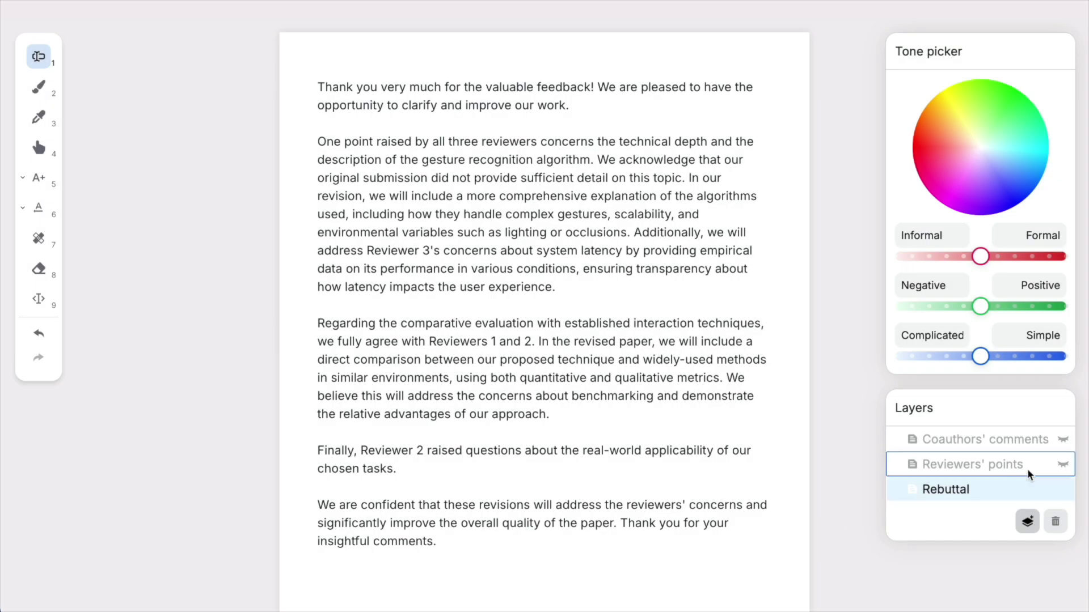
Toggle the Reviewers' points and Coauthors' comments layers, finishing with the reviewers' points shown inline
click(1061, 469)
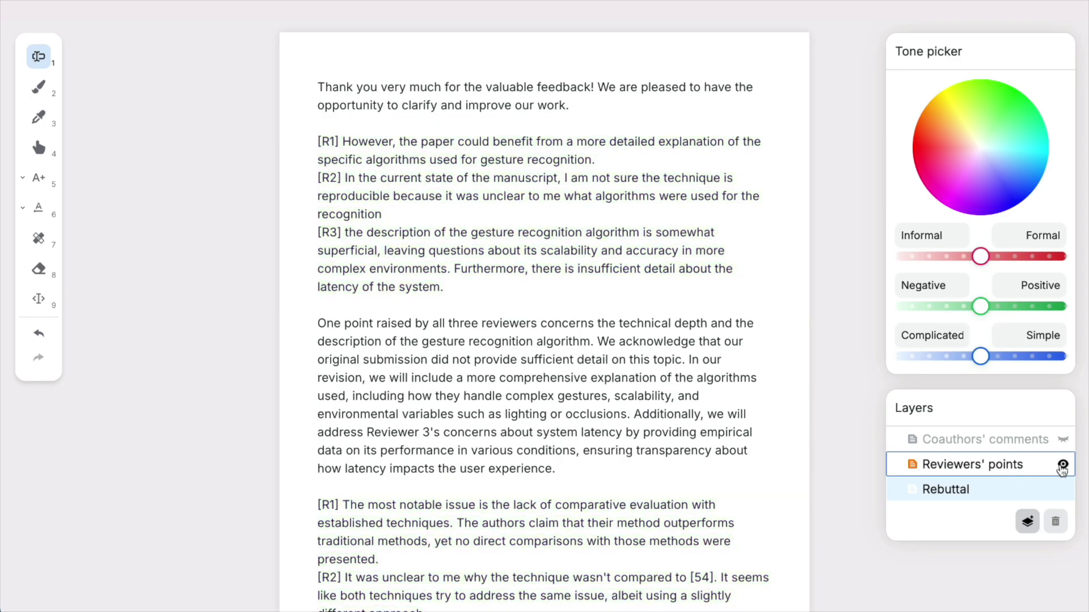
click(1061, 468)
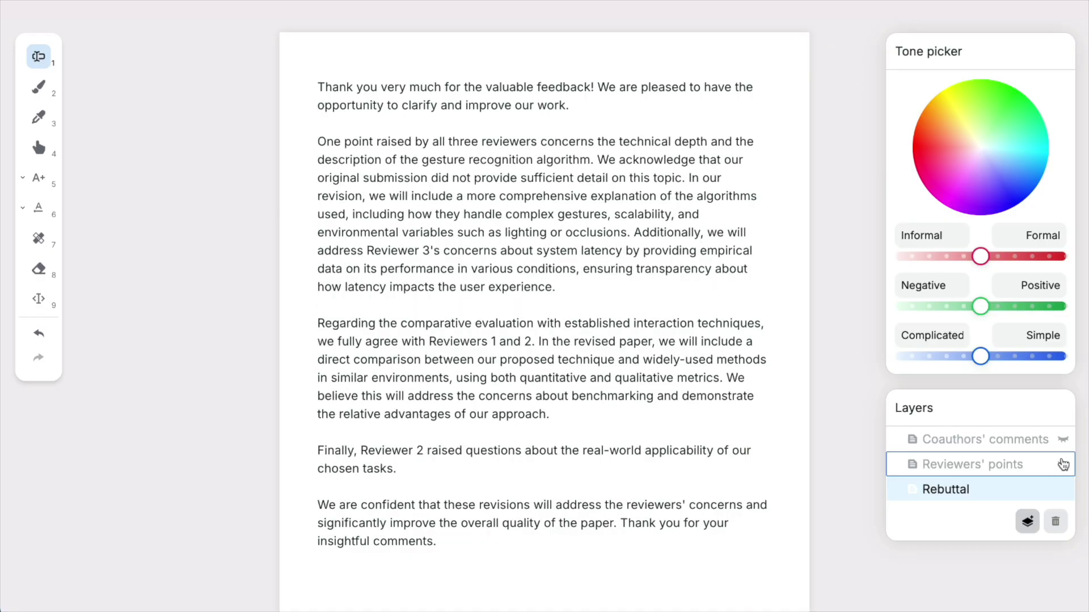
click(1063, 444)
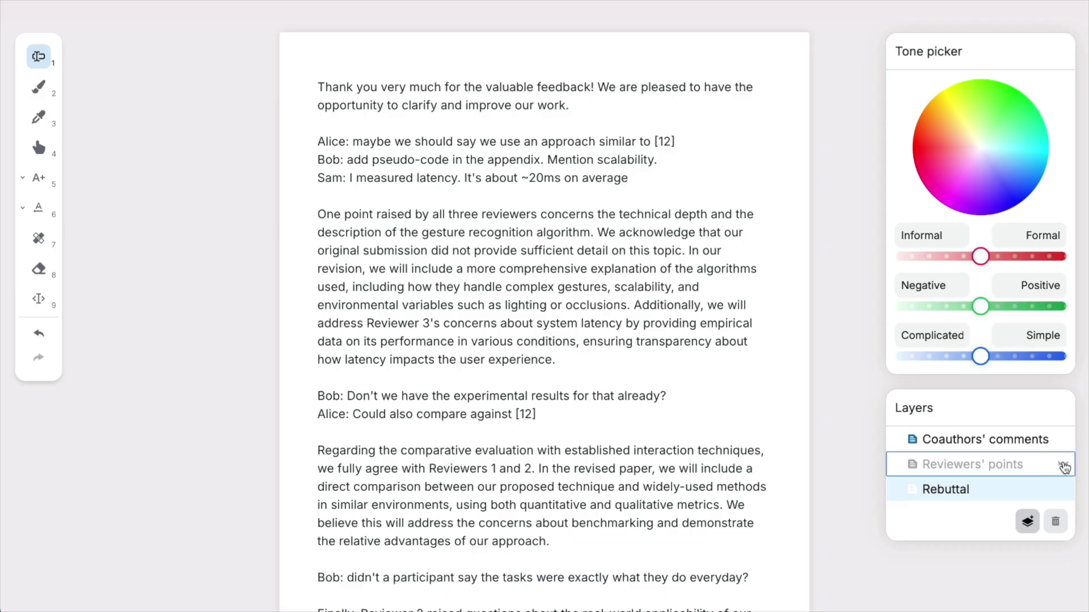
click(1063, 466)
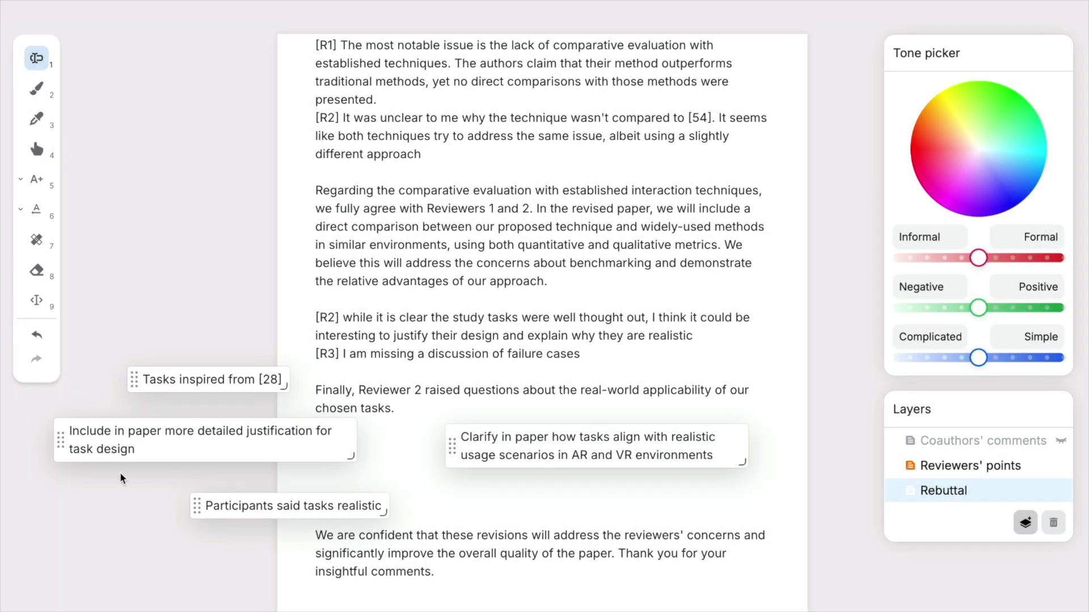
Merge the task-design, participants-found-tasks-realistic and 'Tasks inspired from [28]' notes using Intersect and Unite
drag(57, 436, 479, 448)
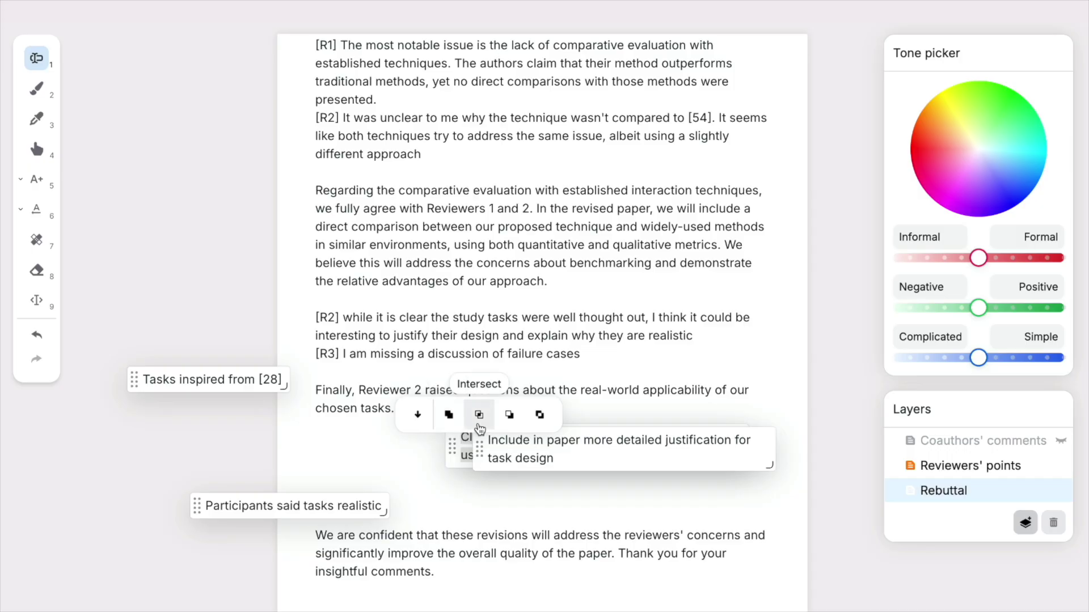
click(479, 415)
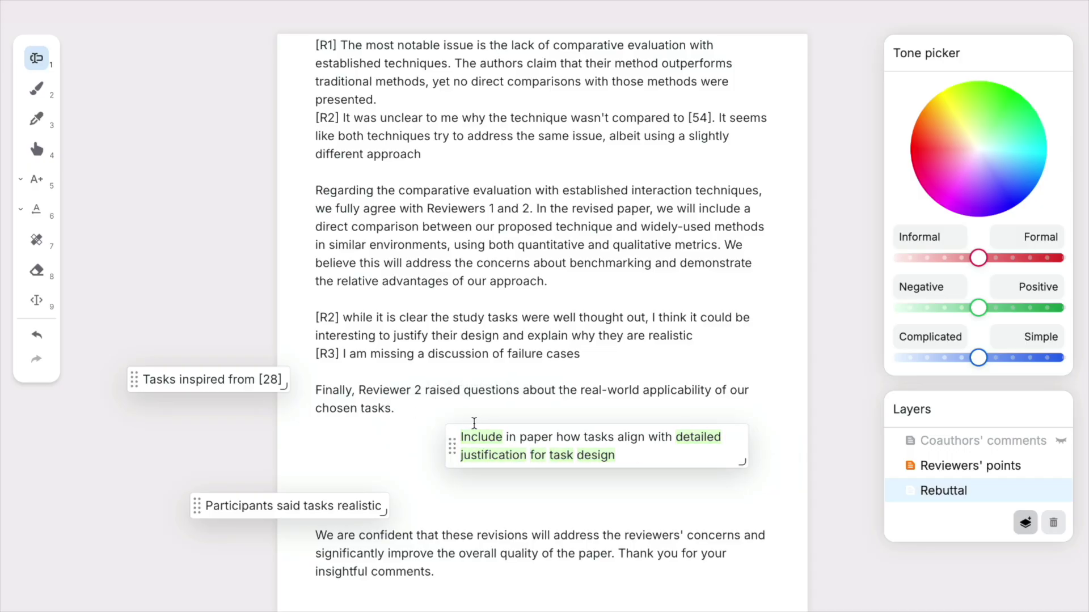
drag(232, 503, 522, 445)
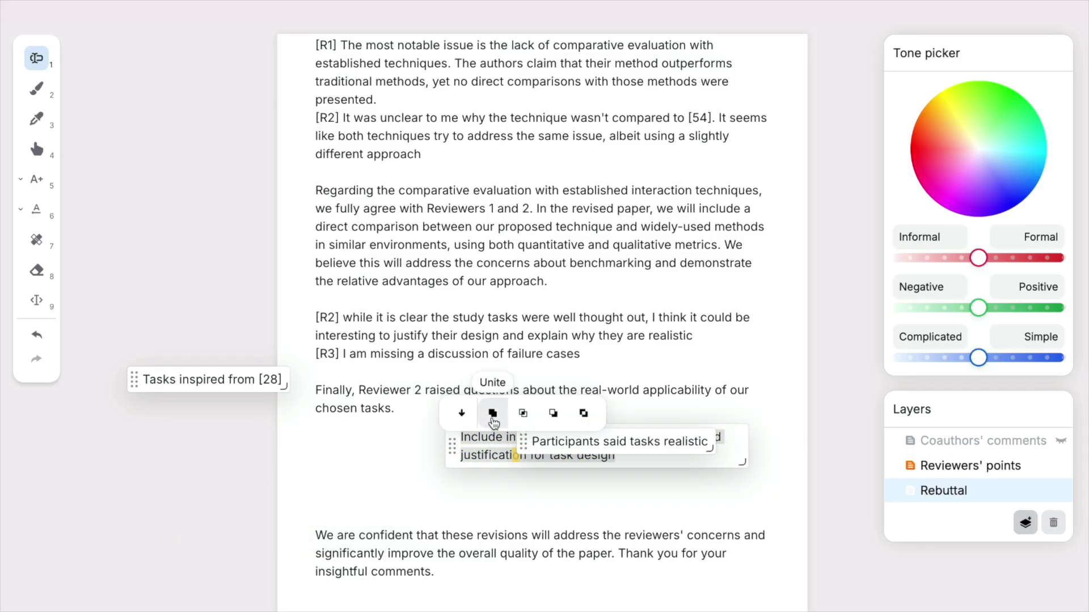
click(493, 415)
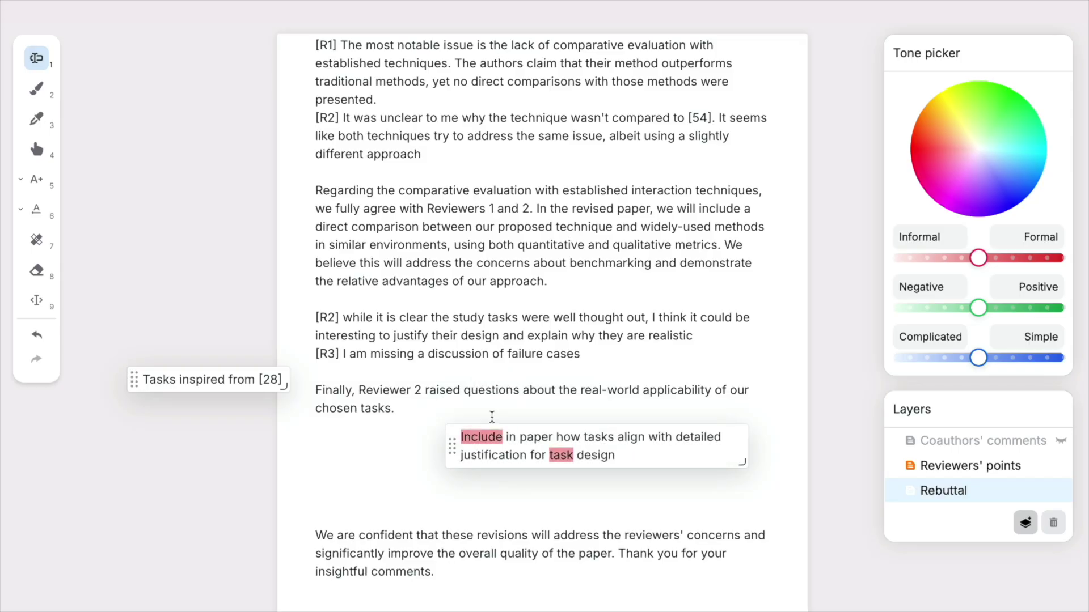
drag(134, 384, 497, 455)
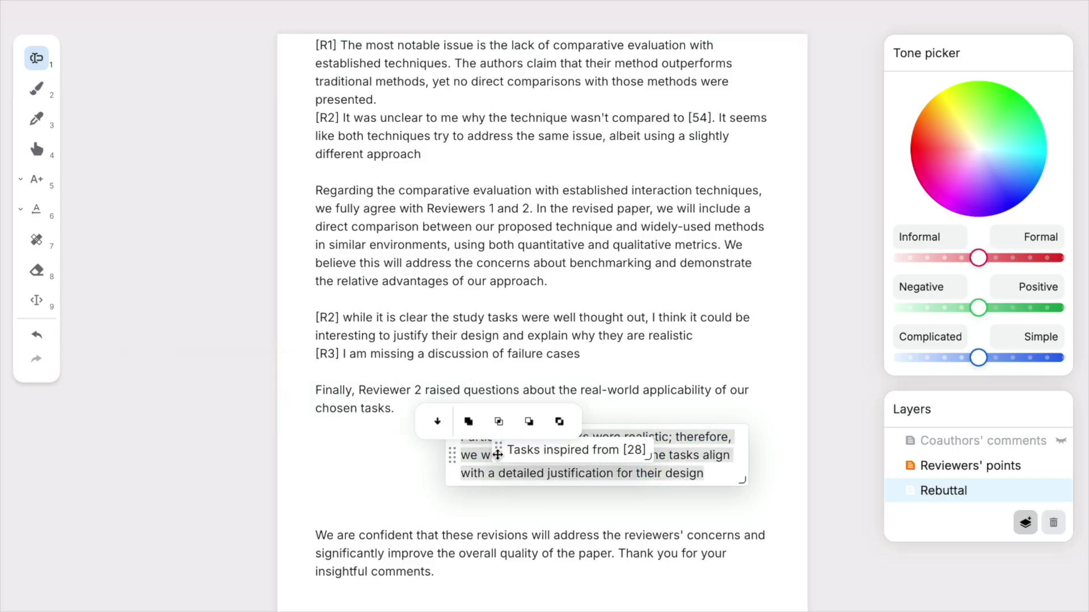
click(468, 425)
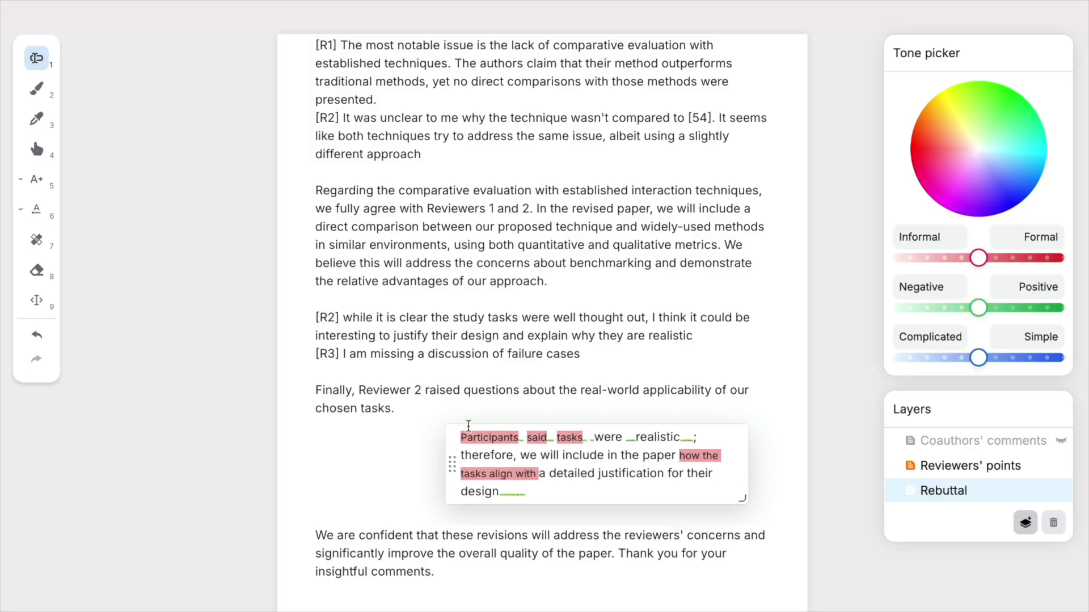
Insert the merged sentence into the chosen-tasks paragraph, then show coauthors' comments and hide reviewers' points
drag(469, 425, 348, 377)
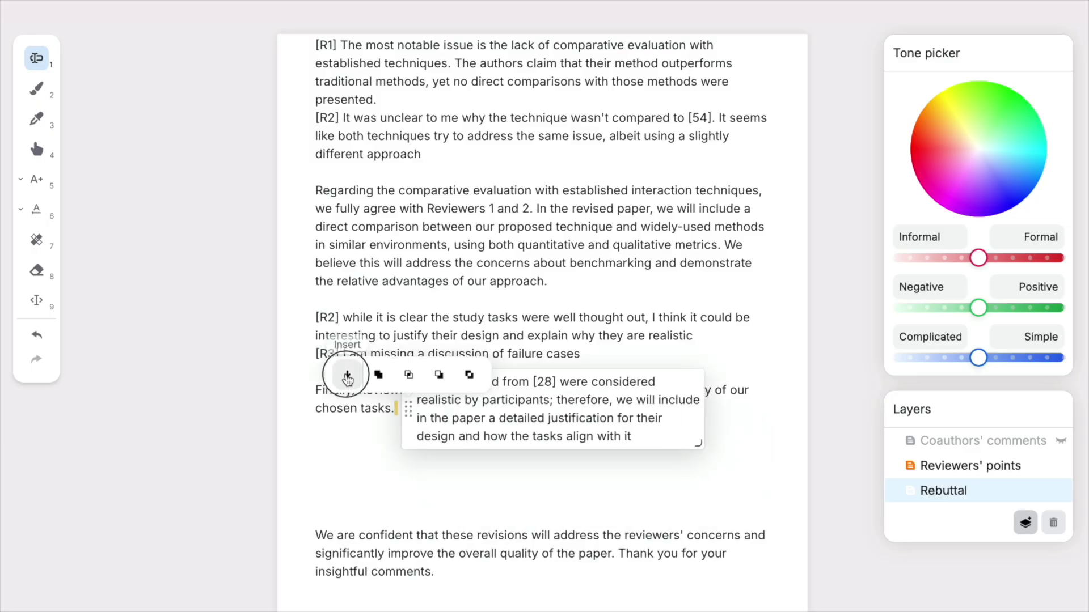
click(347, 375)
click(1061, 441)
click(1061, 465)
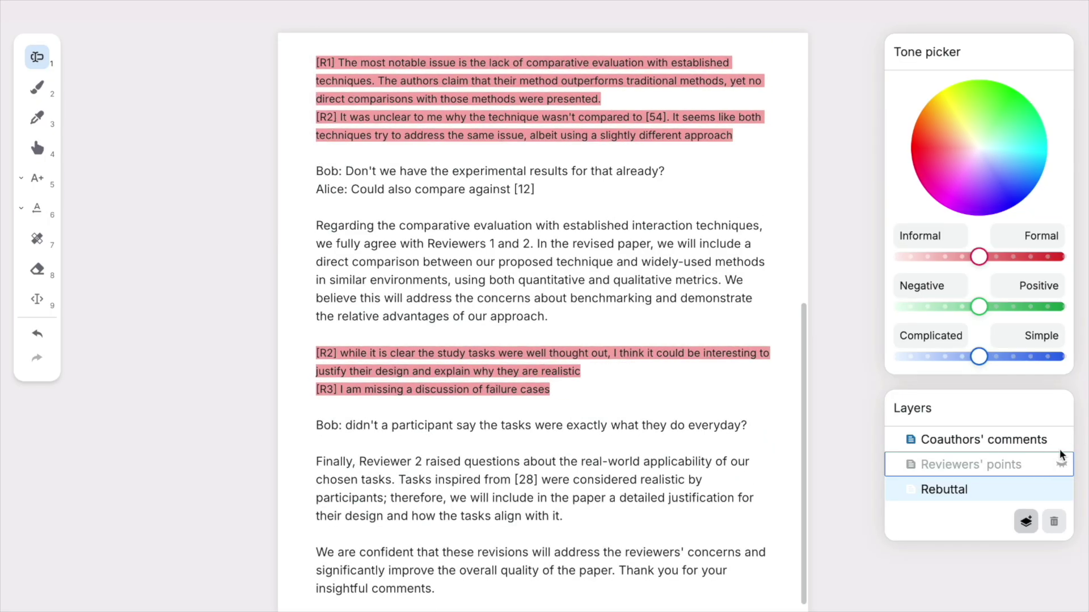
Hide the coauthors' comments and copy the entire rebuttal text
click(1062, 441)
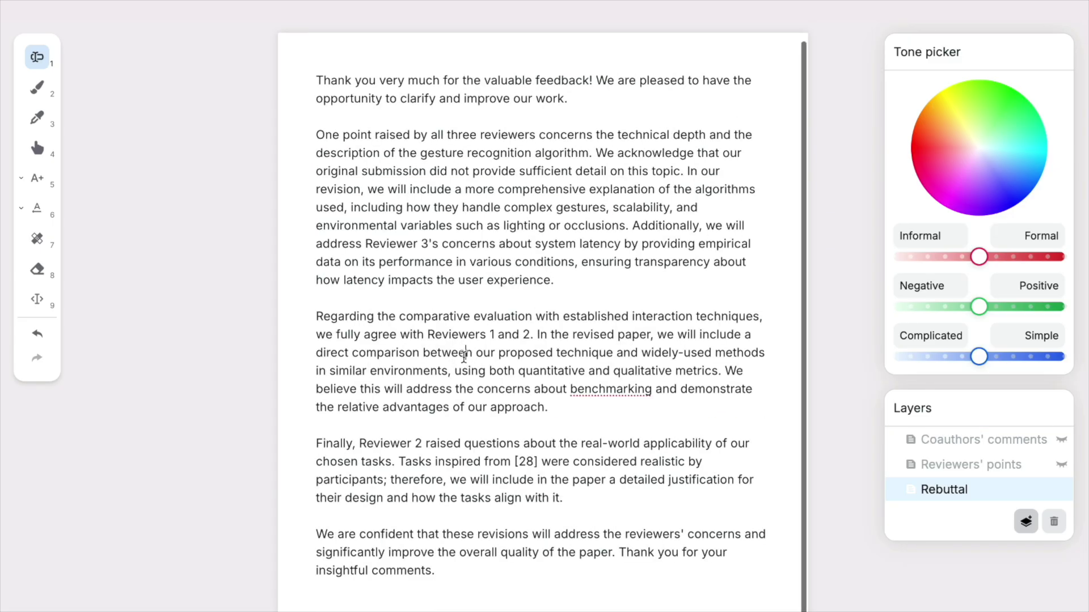
key(ctrl+a)
right_click(464, 357)
click(465, 408)
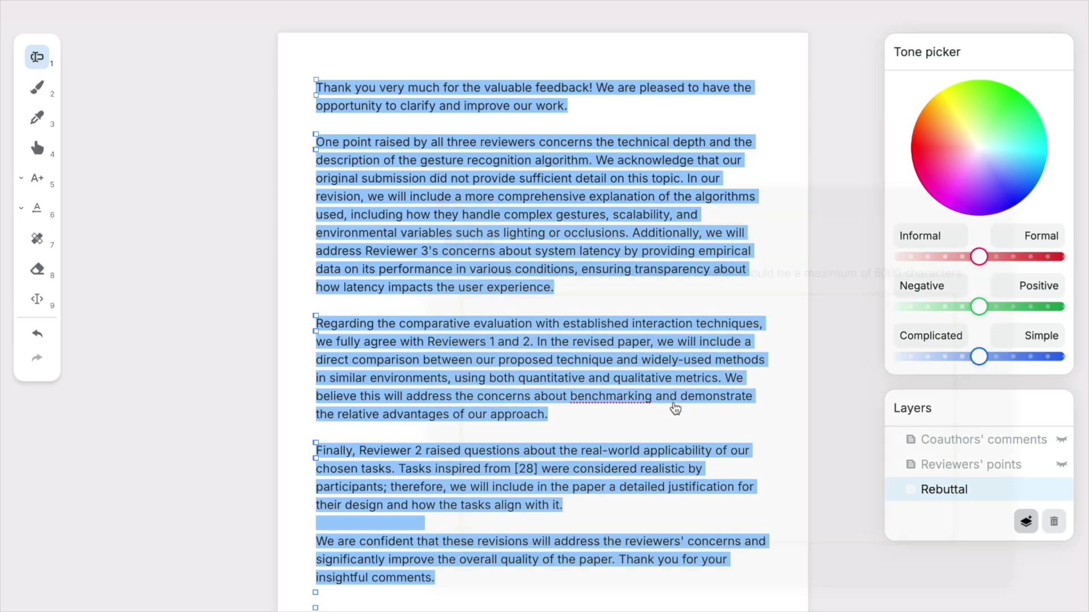
Paste the rebuttal into the 5000-character submission box, which reports 24 characters too many
key(alt+Tab)
key(ctrl+v)
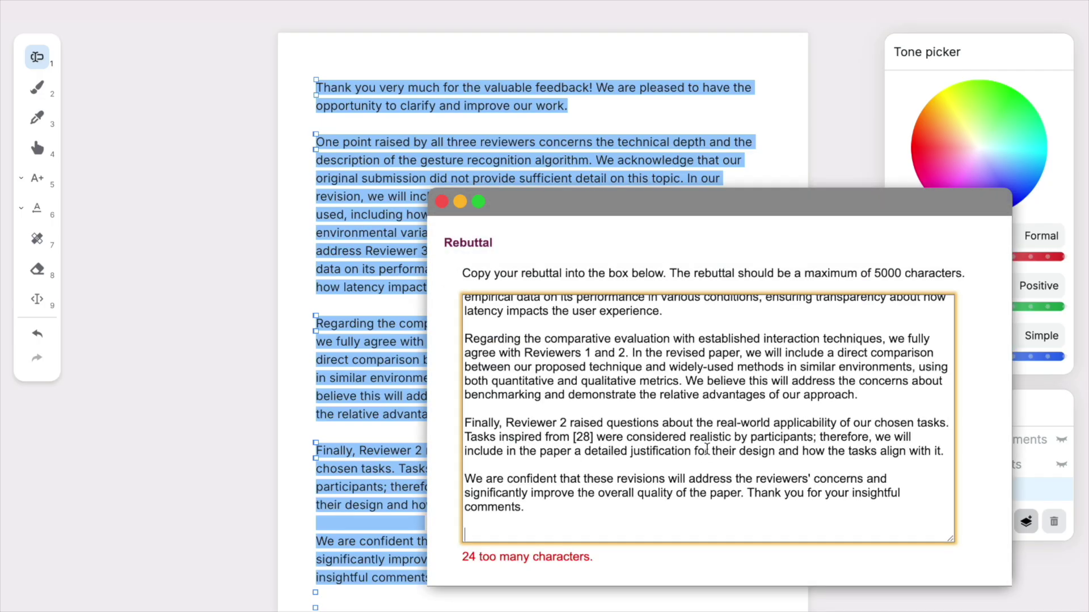
key(alt+Tab)
click(789, 486)
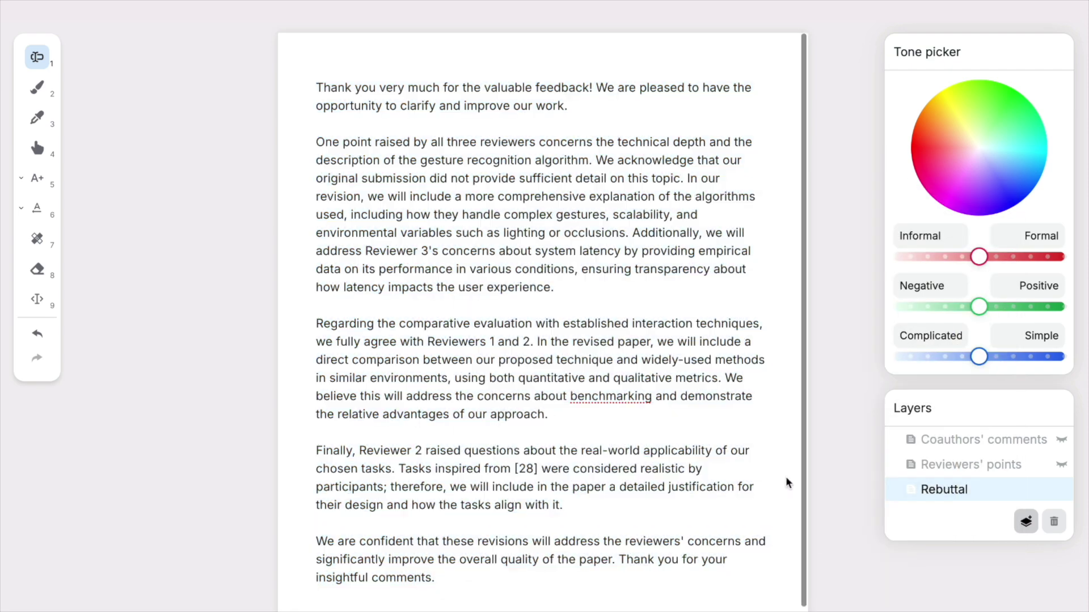
Shorten the 'In the revised paper' comparison sentence and copy the whole rebuttal
drag(722, 380, 537, 343)
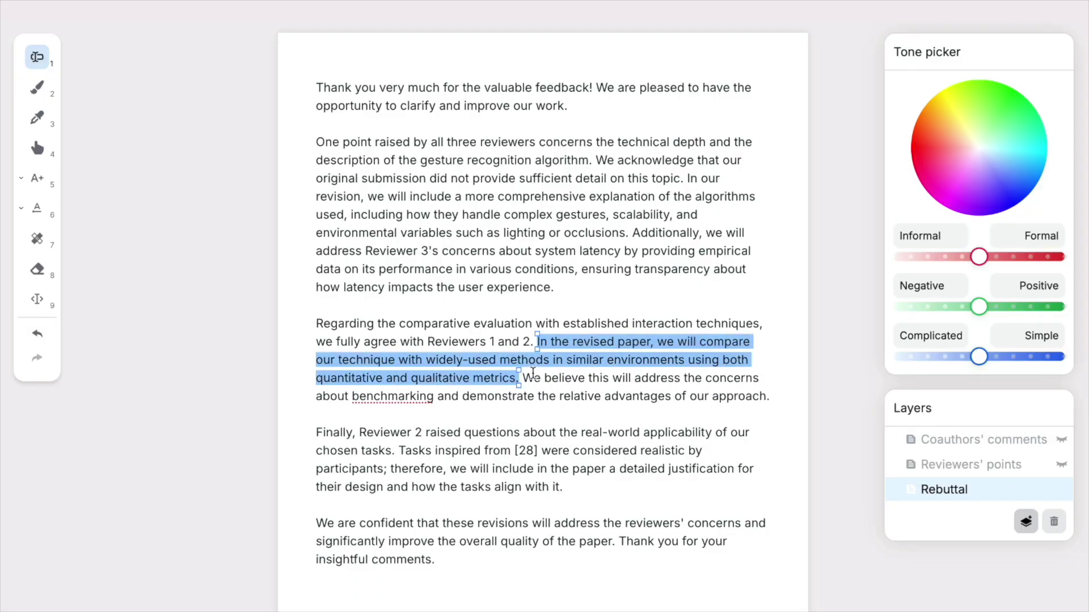
click(518, 327)
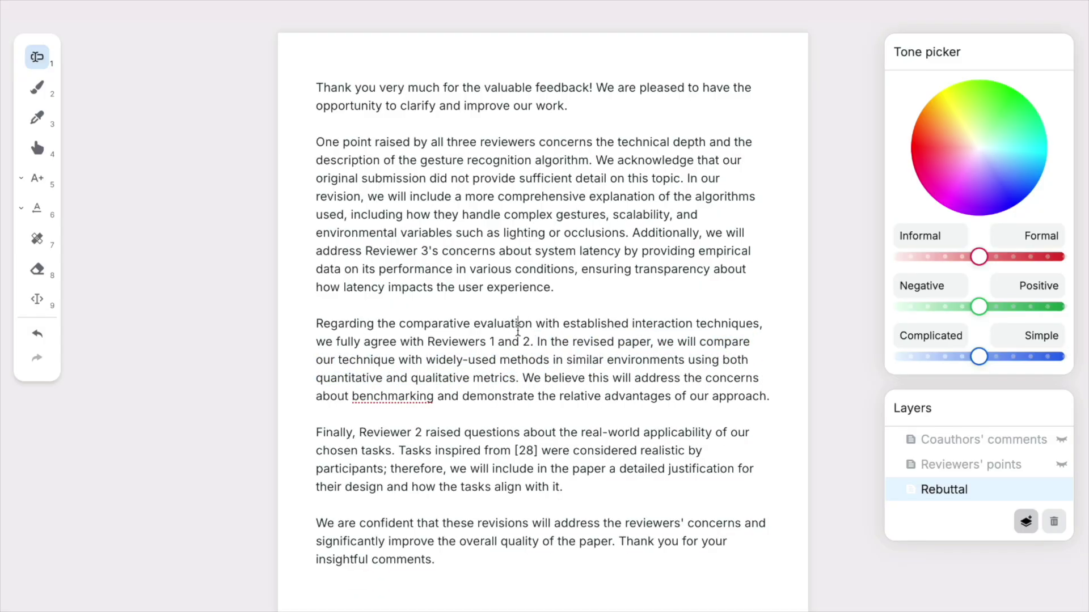
key(ctrl+a)
right_click(518, 332)
click(514, 382)
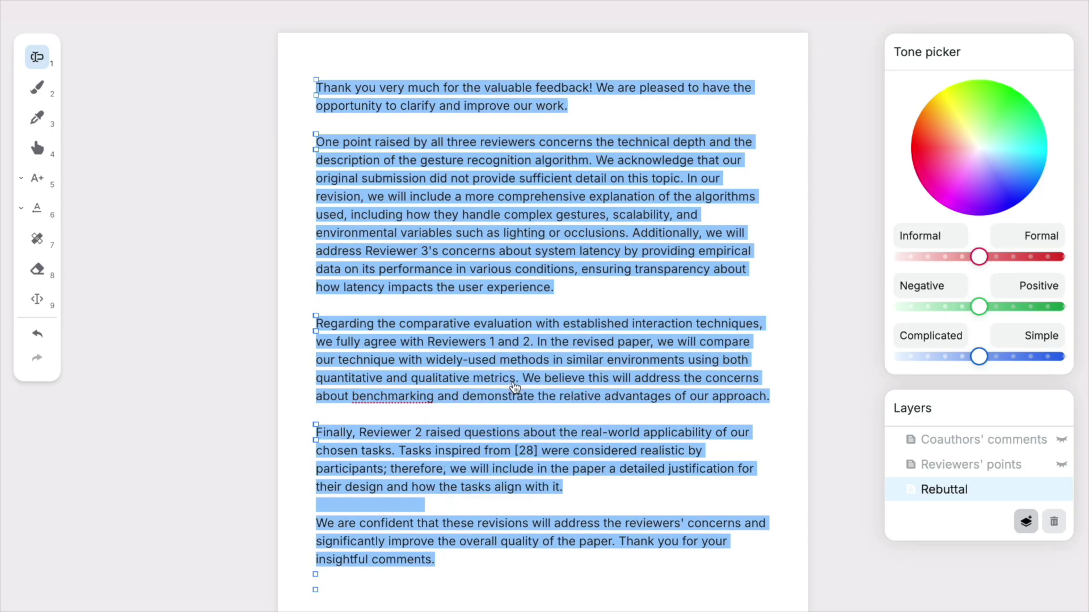
Replace the submission box text with the shortened rebuttal, leaving 10 characters spare
key(alt+Tab)
key(ctrl+a)
key(ctrl+v)
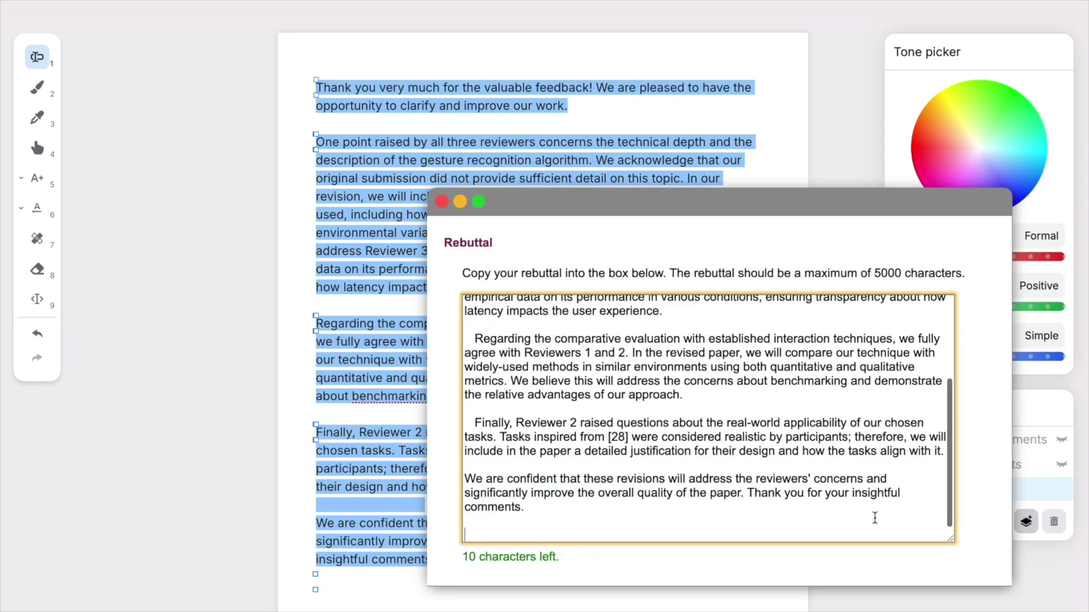